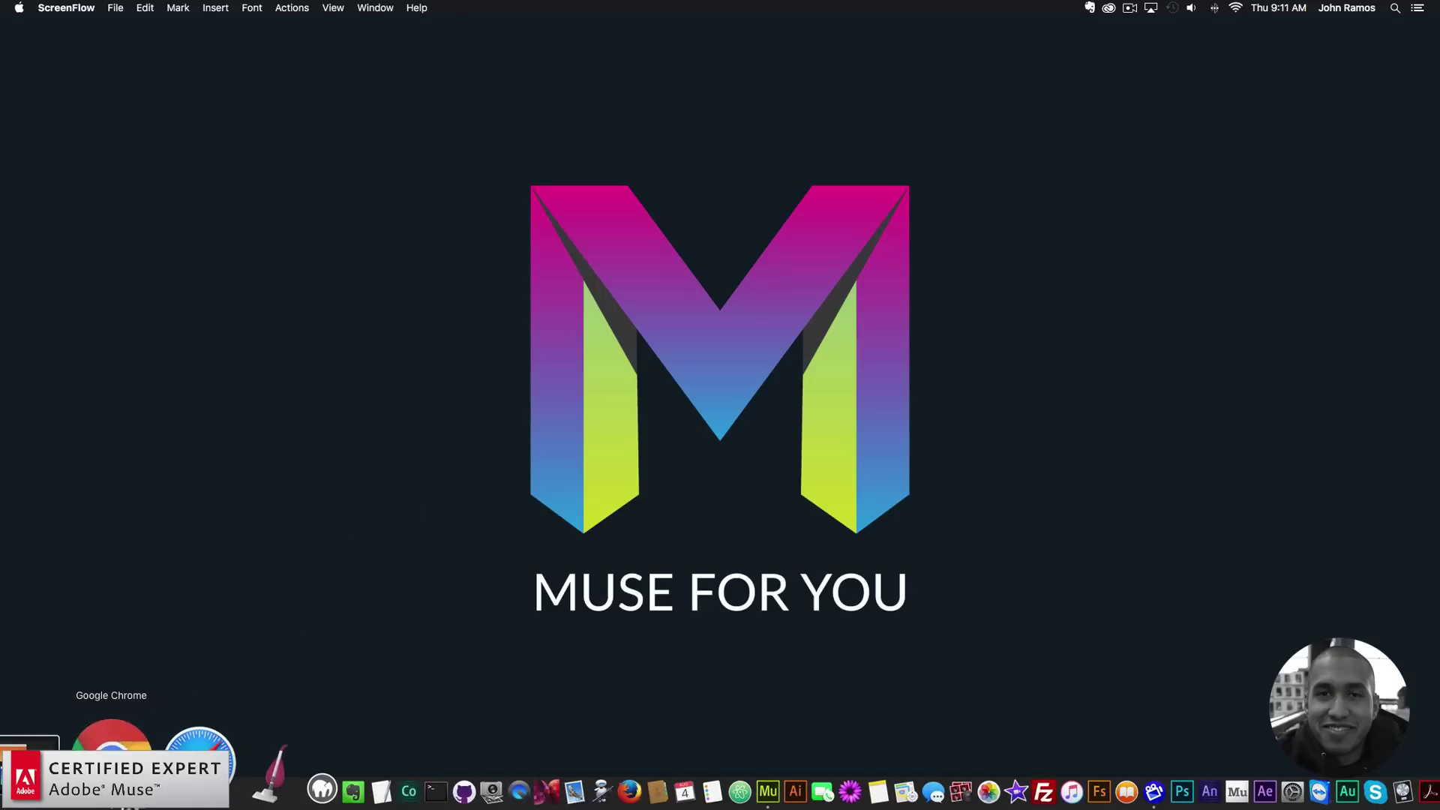
# Open Google Chrome and enter the address design.google.com/resizer.
pyautogui.click(201, 790)
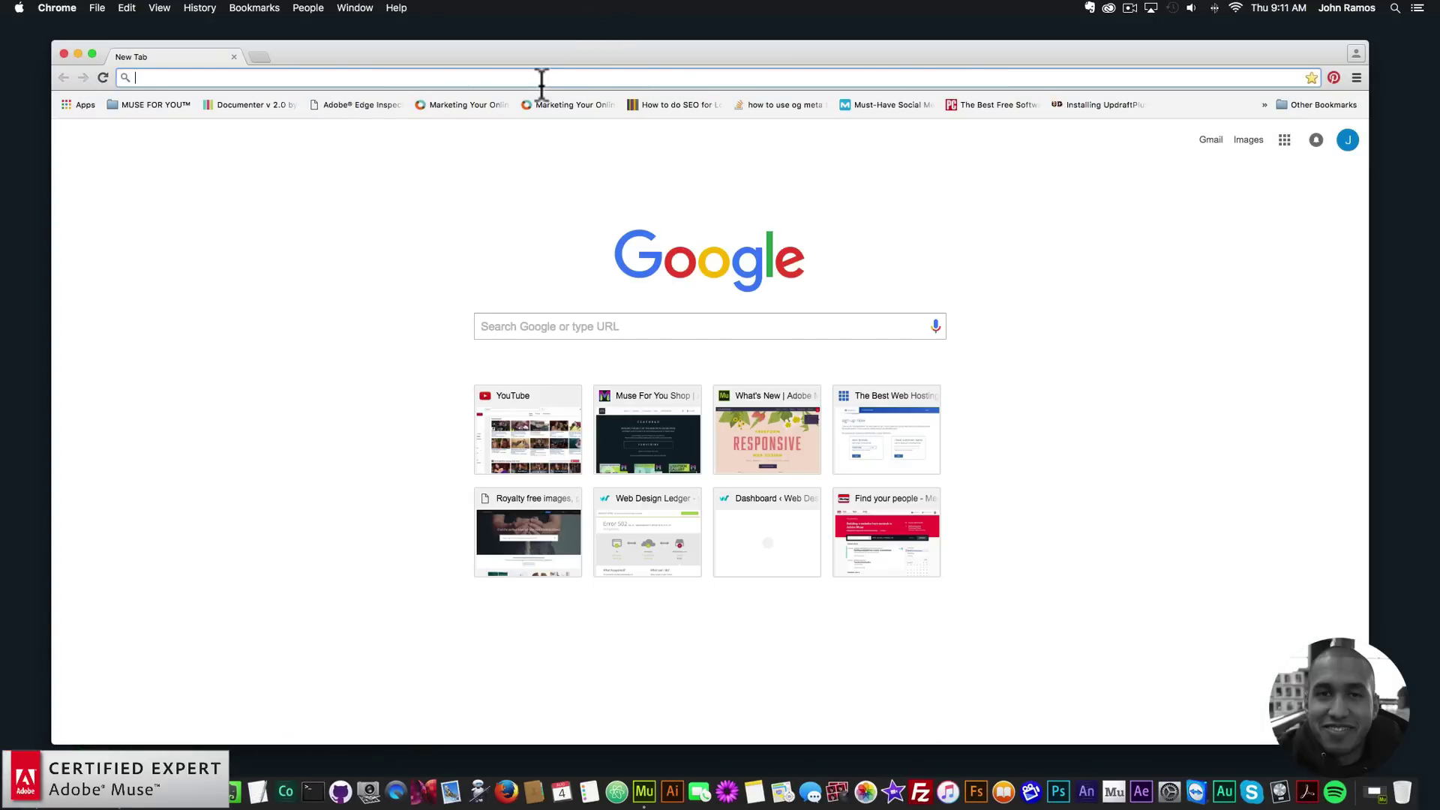
pyautogui.click(541, 81)
pyautogui.press('BackSpace')
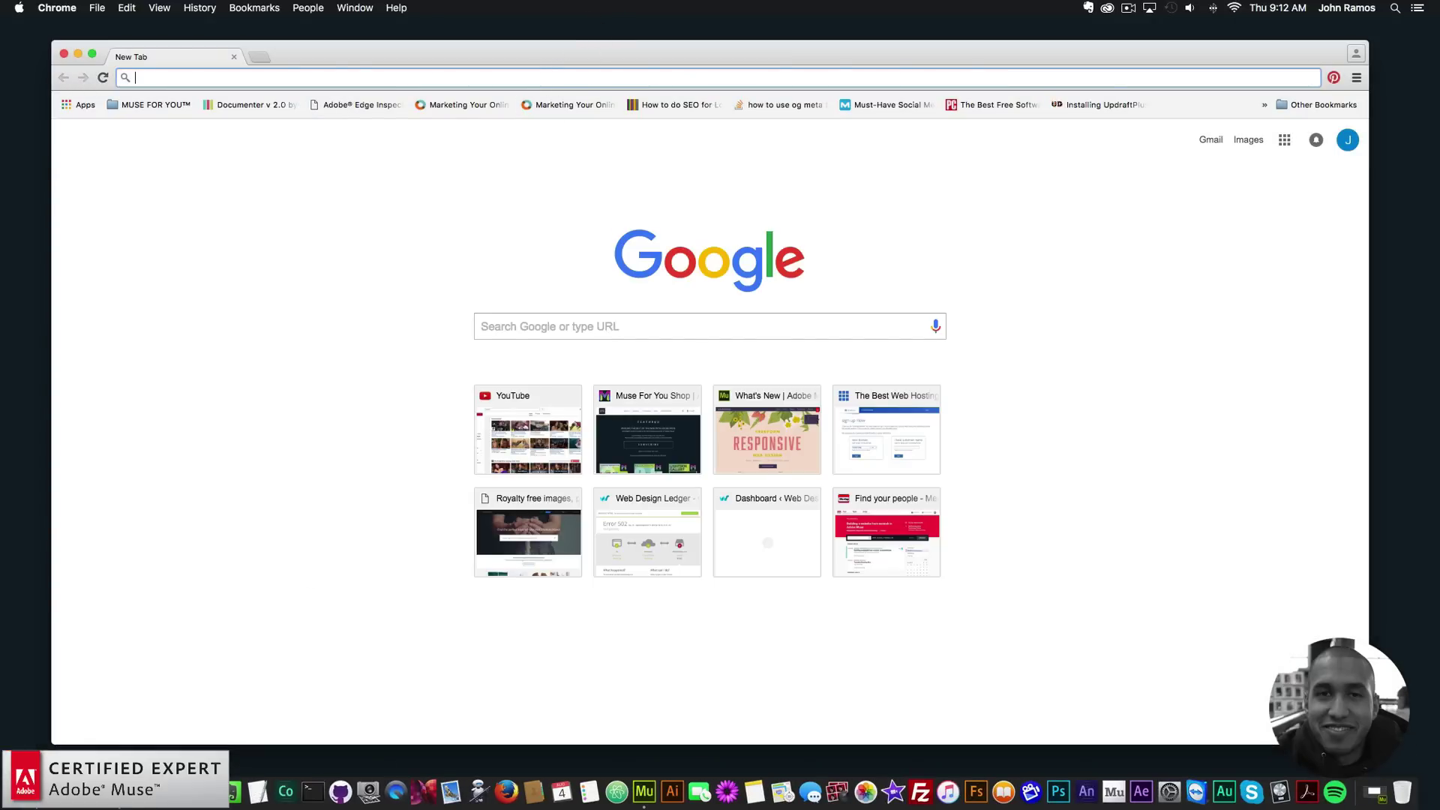
pyautogui.write('design.co')
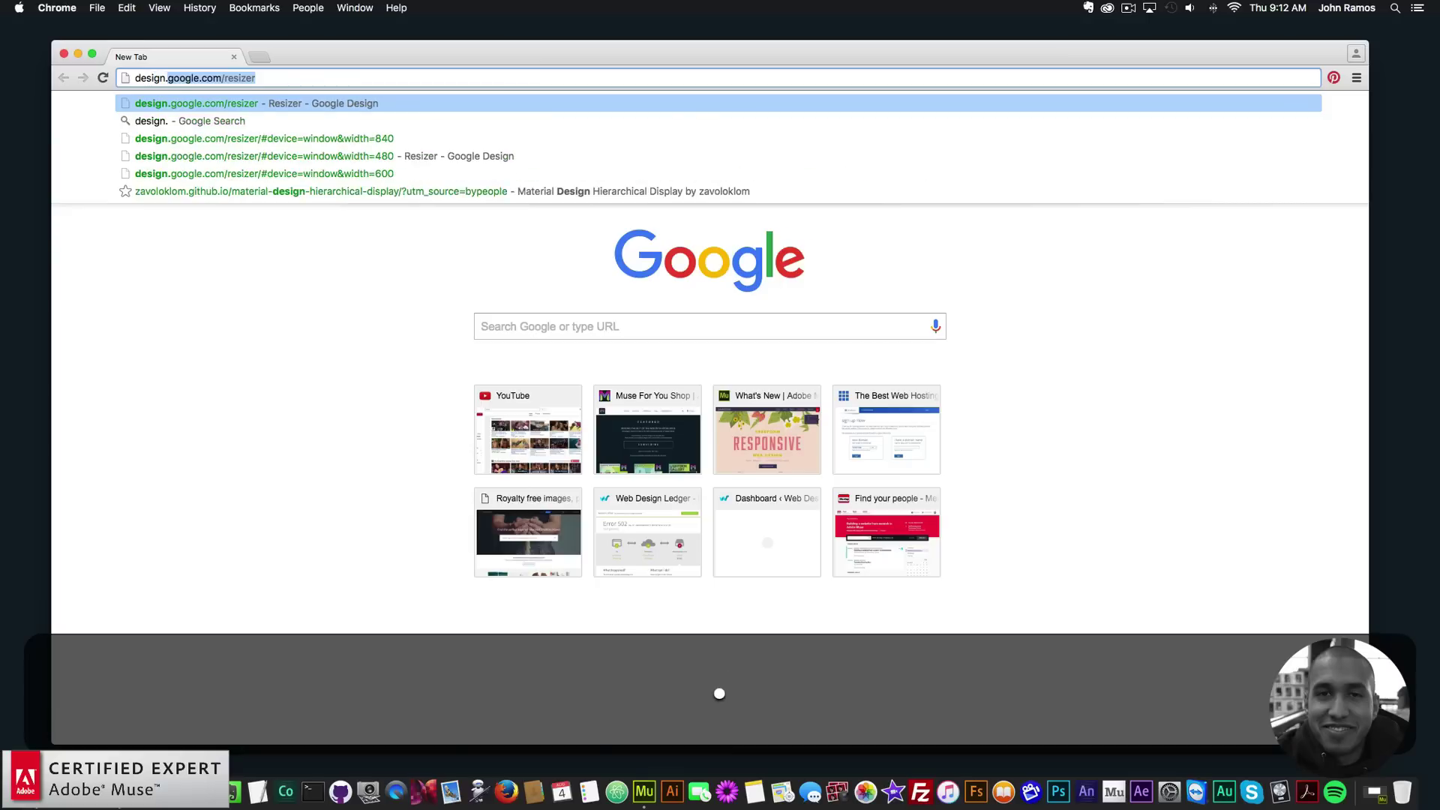
pyautogui.press('BackSpace')
pyautogui.press('BackSpace')
pyautogui.press('BackSpace')
pyautogui.write('google.com')
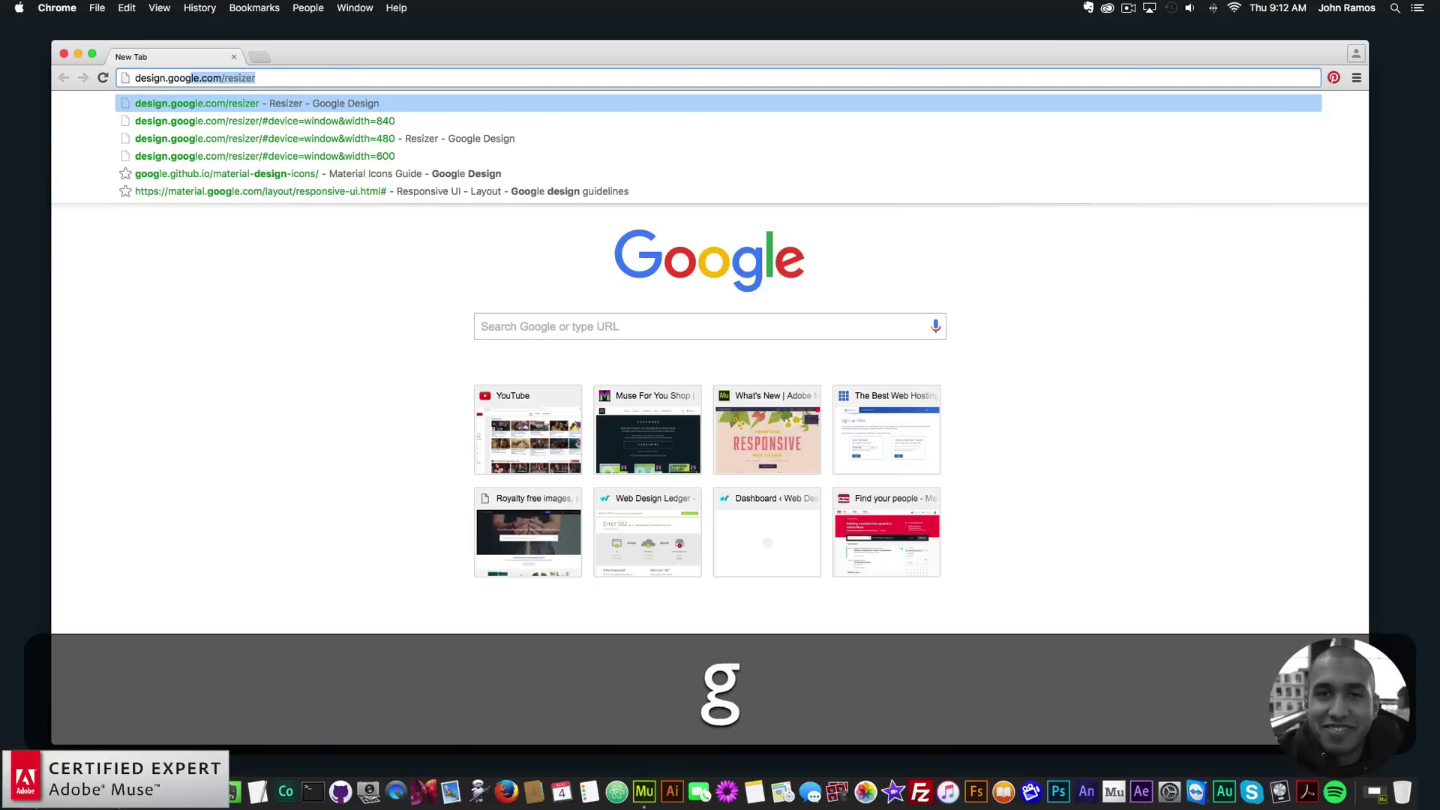
pyautogui.write('/resizer')
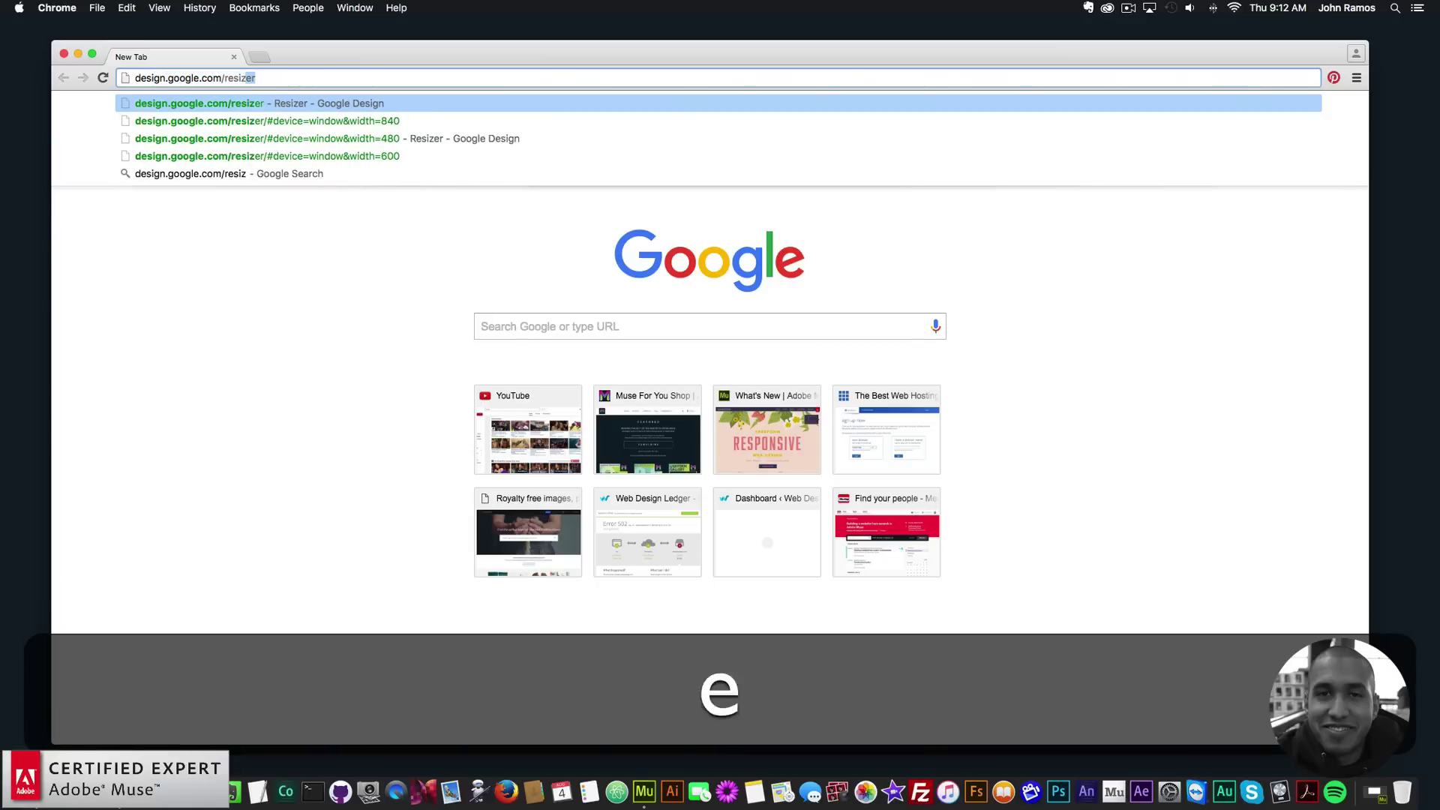
# Load Resizer and switch the design.google.com preview to the 840 px Window medium breakpoint.
pyautogui.press('Return')
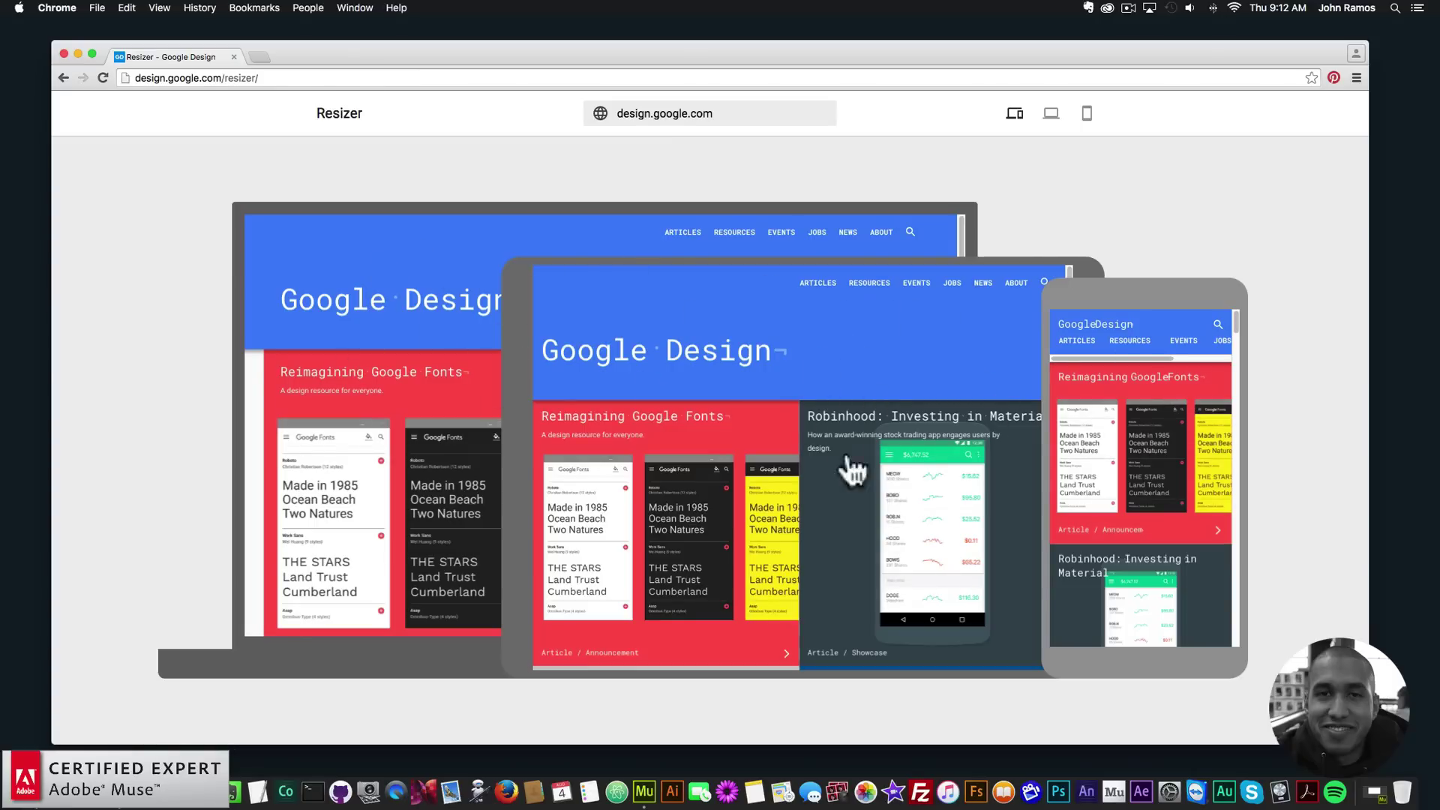
pyautogui.click(1052, 114)
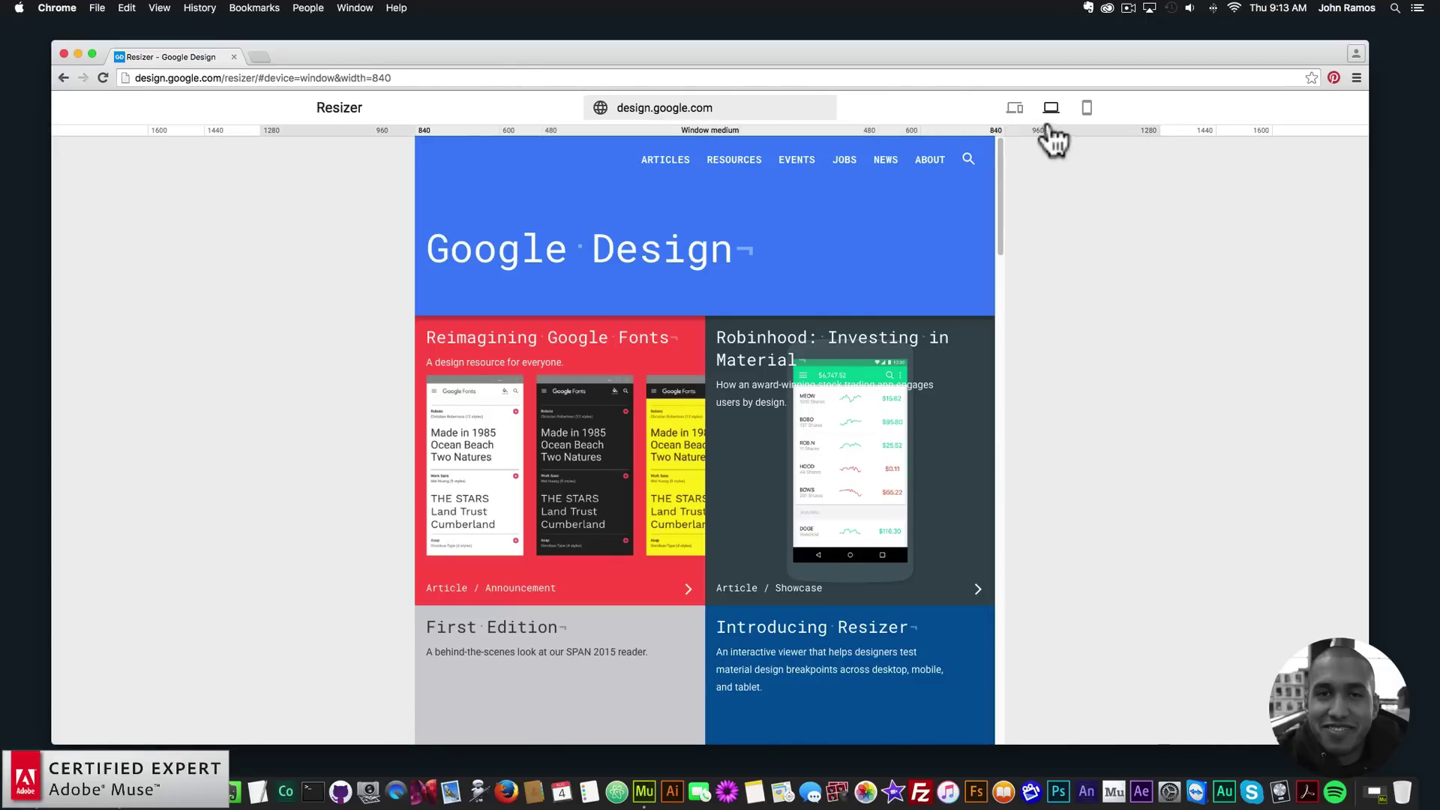
pyautogui.click(1087, 109)
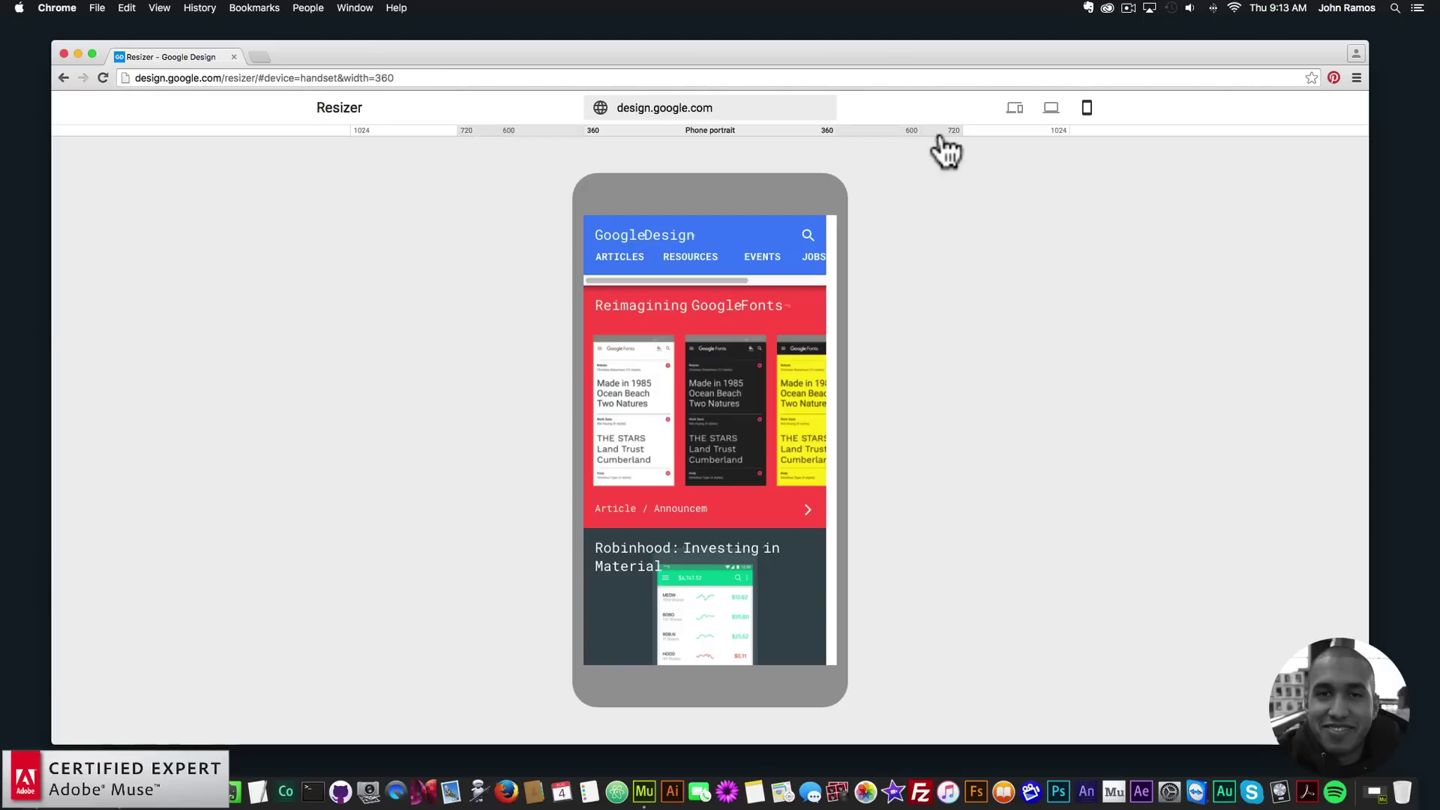
pyautogui.click(1034, 133)
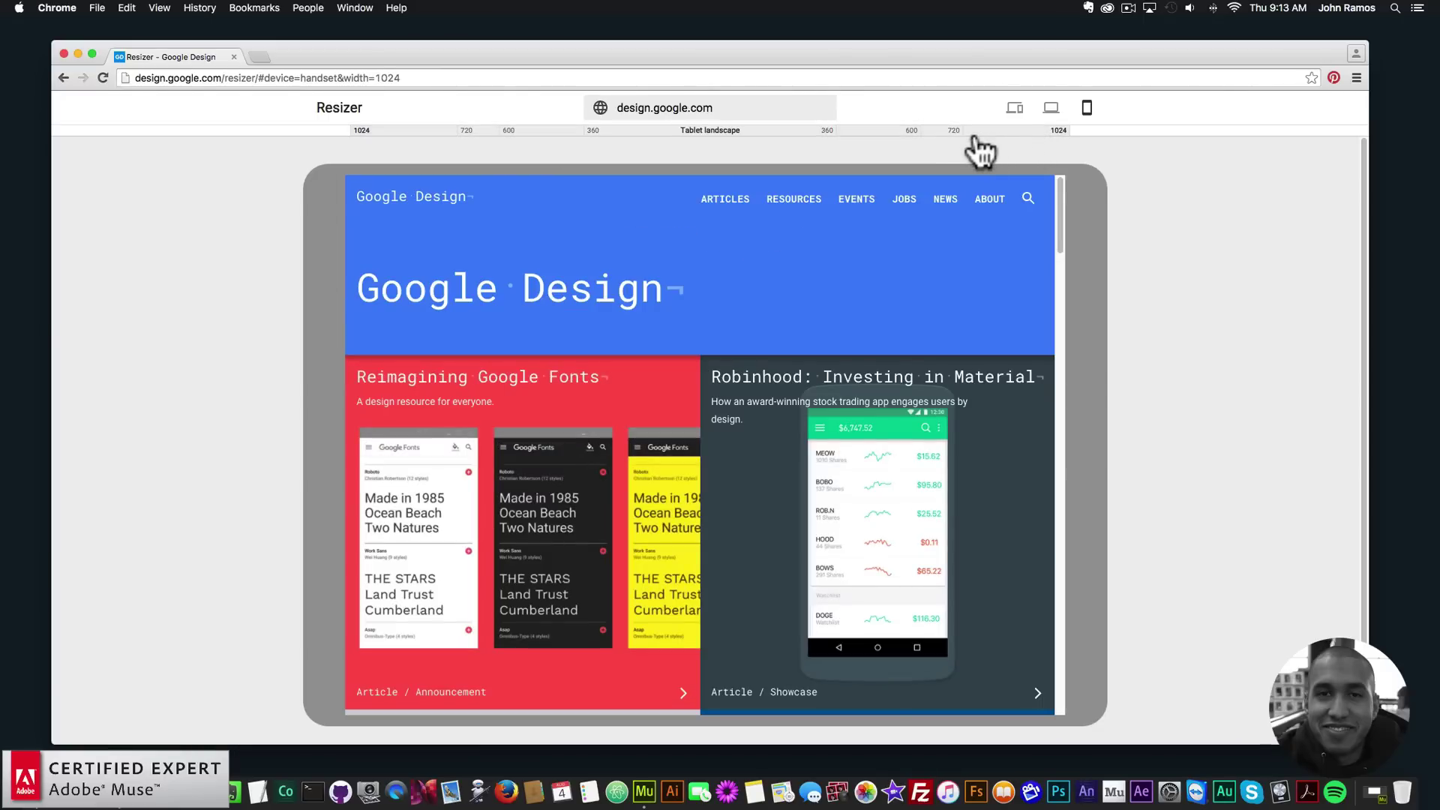
pyautogui.click(926, 141)
pyautogui.click(851, 135)
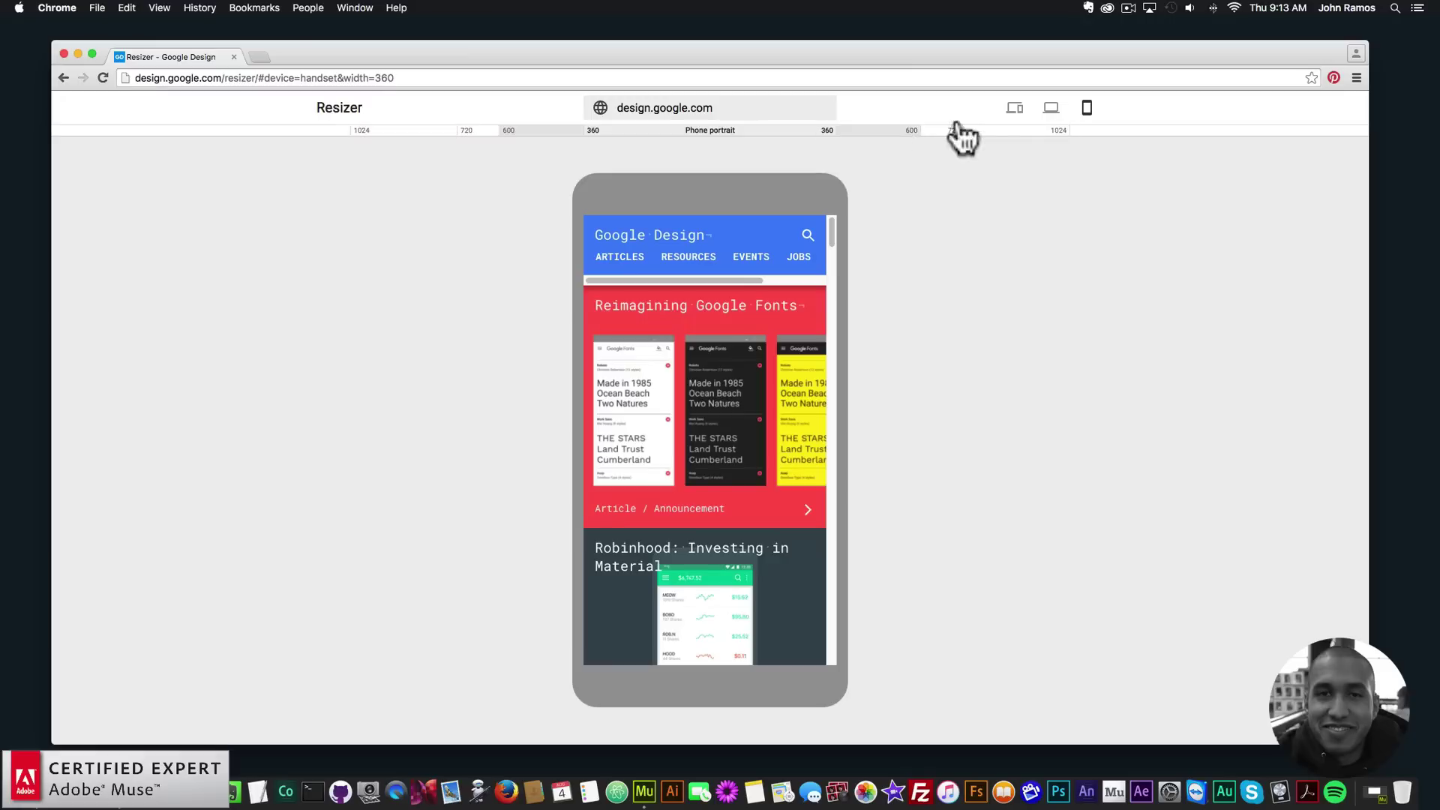
pyautogui.click(1054, 111)
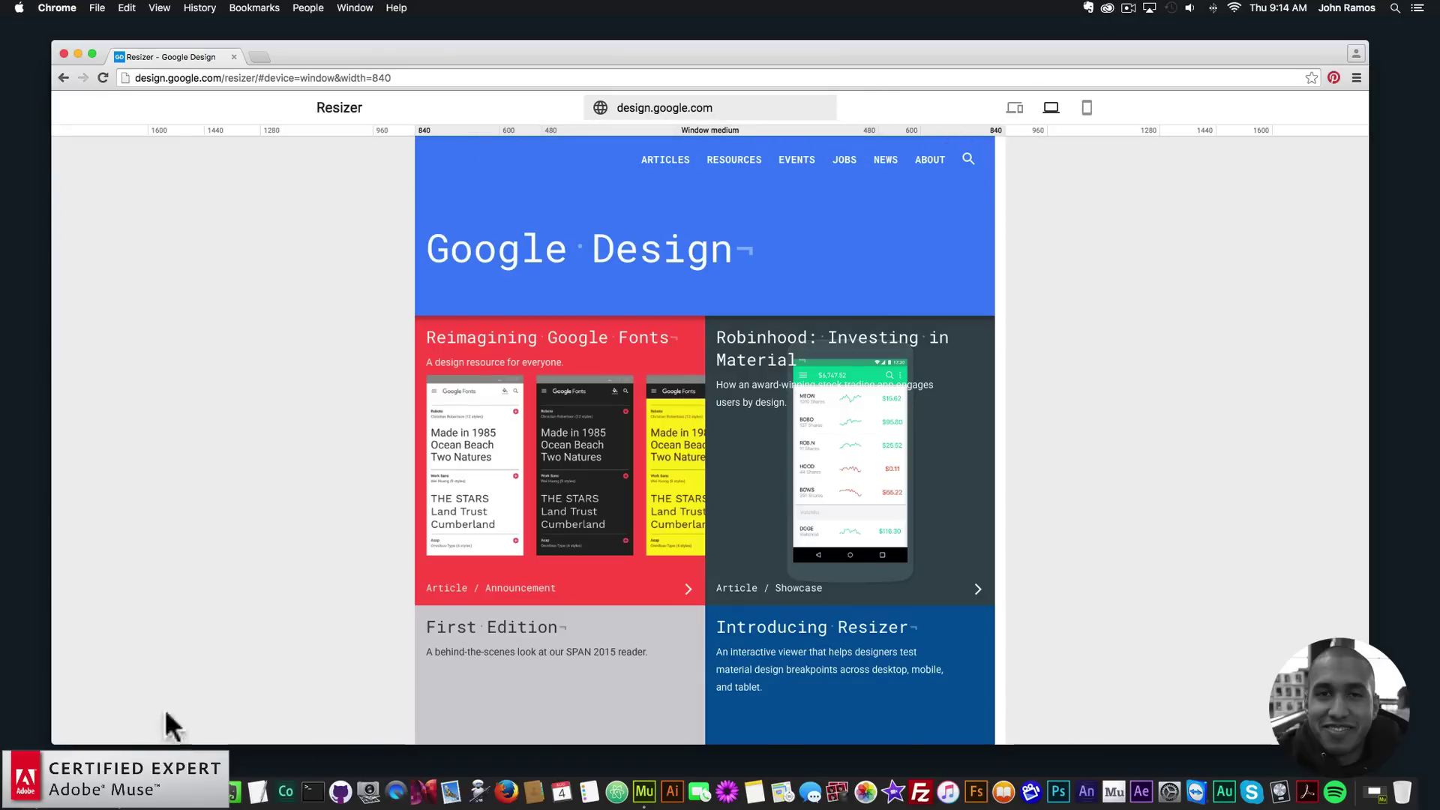
# Open Safari beside Chrome and copy the design.google.com address from Resizer.
pyautogui.click(131, 787)
pyautogui.moveTo(619, 130); pyautogui.dragTo(691, 167)
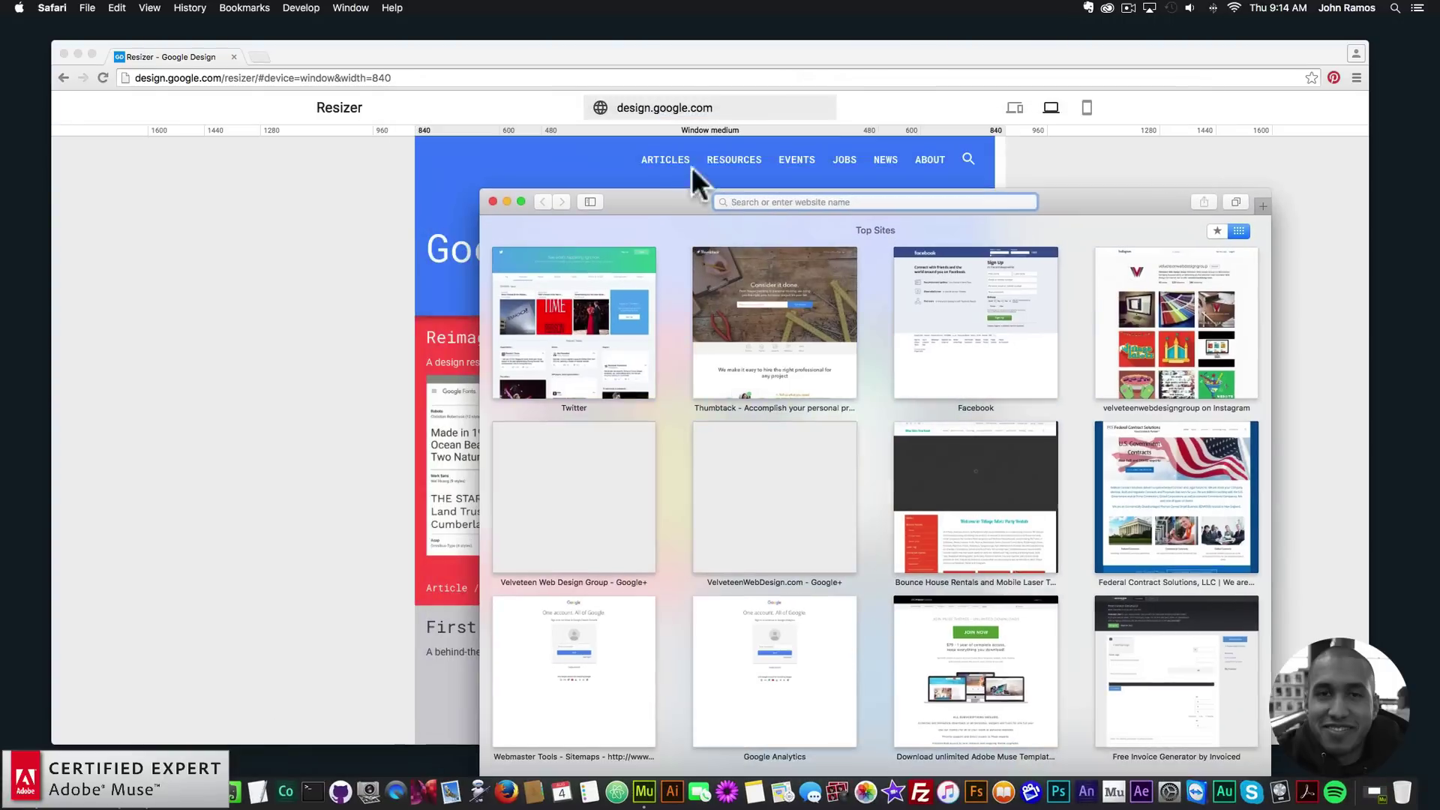
pyautogui.click(742, 107)
pyautogui.moveTo(743, 107); pyautogui.dragTo(483, 106)
pyautogui.press('super+c')
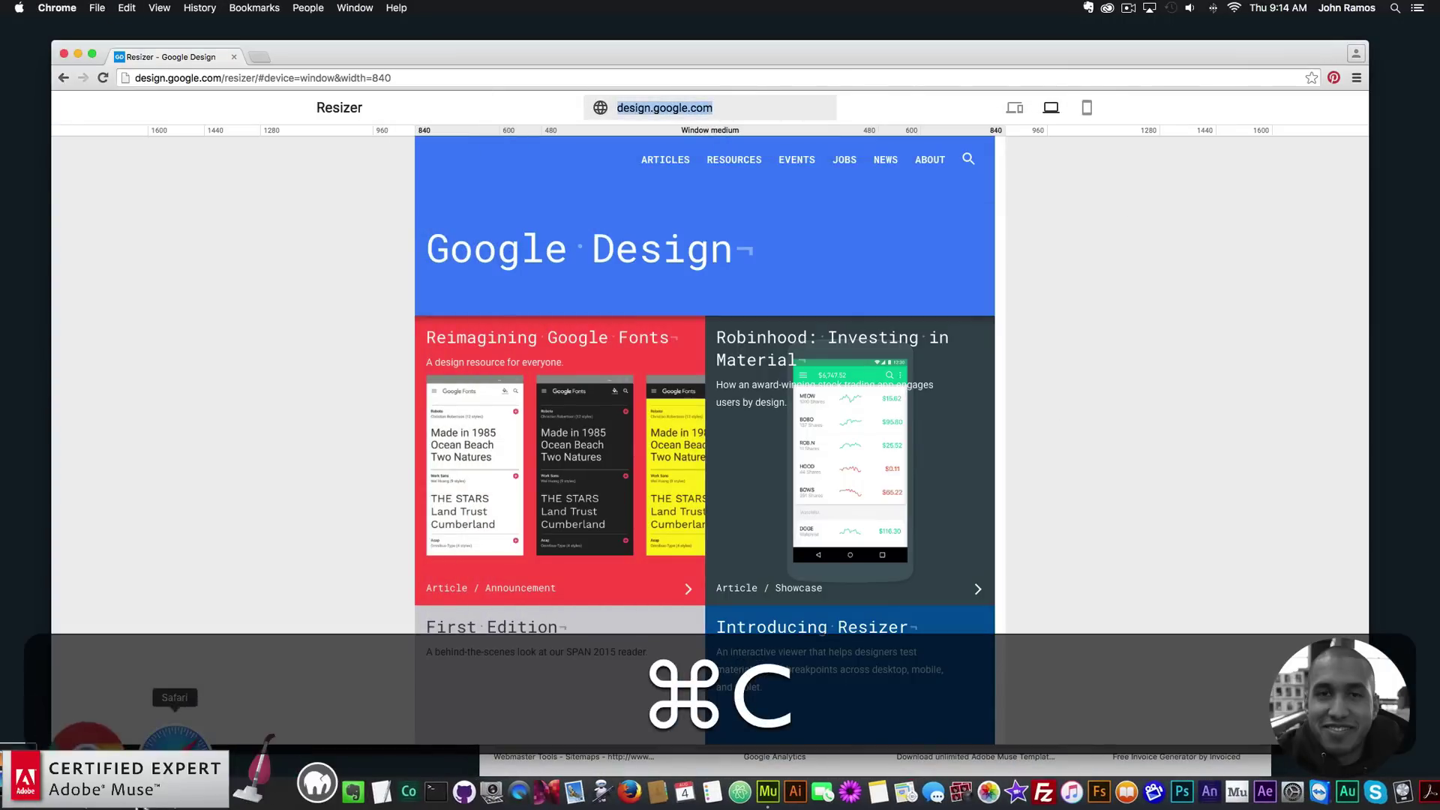
# Paste the design.google.com address into Safari, load it, and position the window over Resizer.
pyautogui.click(131, 788)
pyautogui.click(787, 202)
pyautogui.press('super+v')
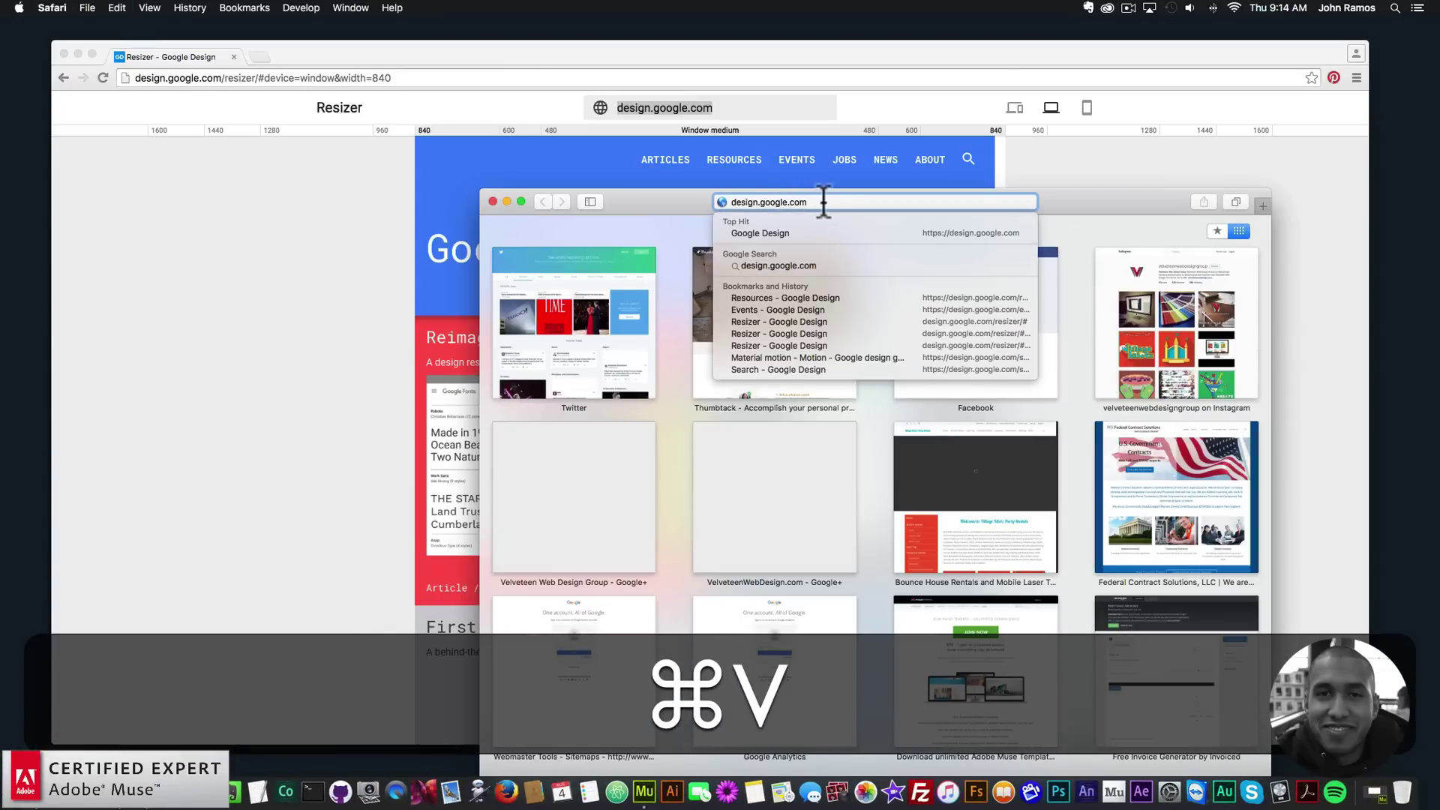
pyautogui.press('Return')
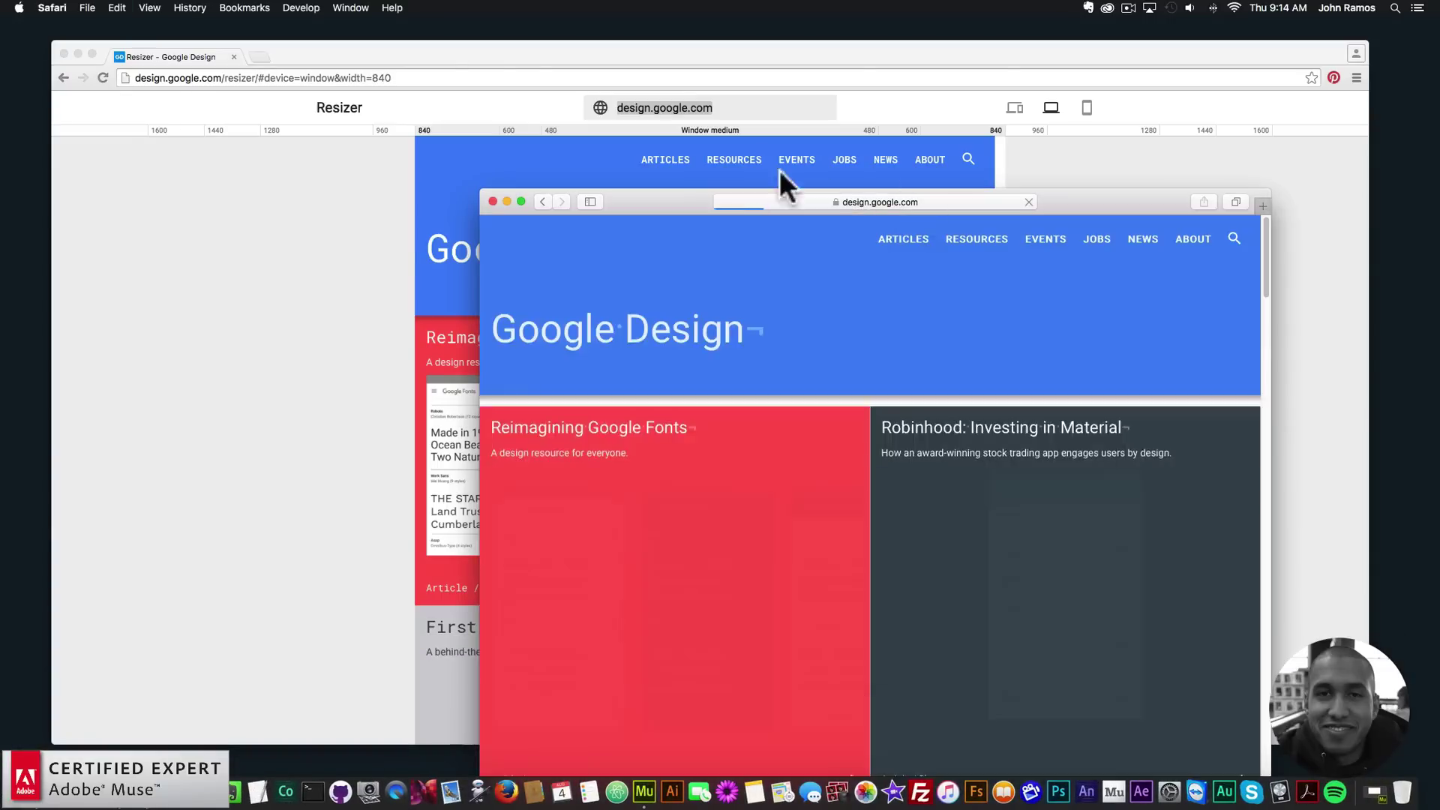
pyautogui.moveTo(695, 201); pyautogui.dragTo(597, 119)
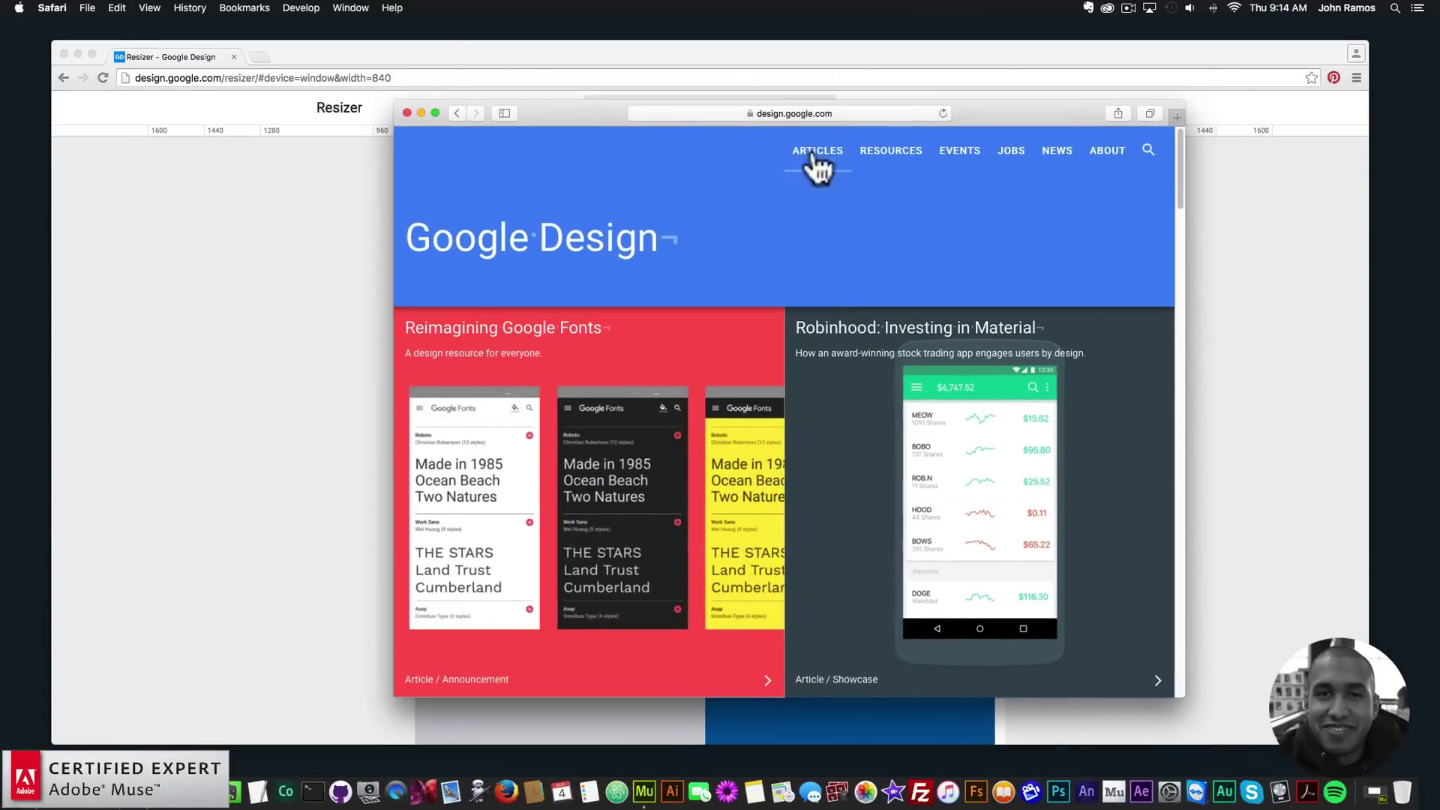
# Turn on Safari's Responsive Design Mode and review the user-agent list without changing it.
pyautogui.click(301, 7)
pyautogui.click(325, 78)
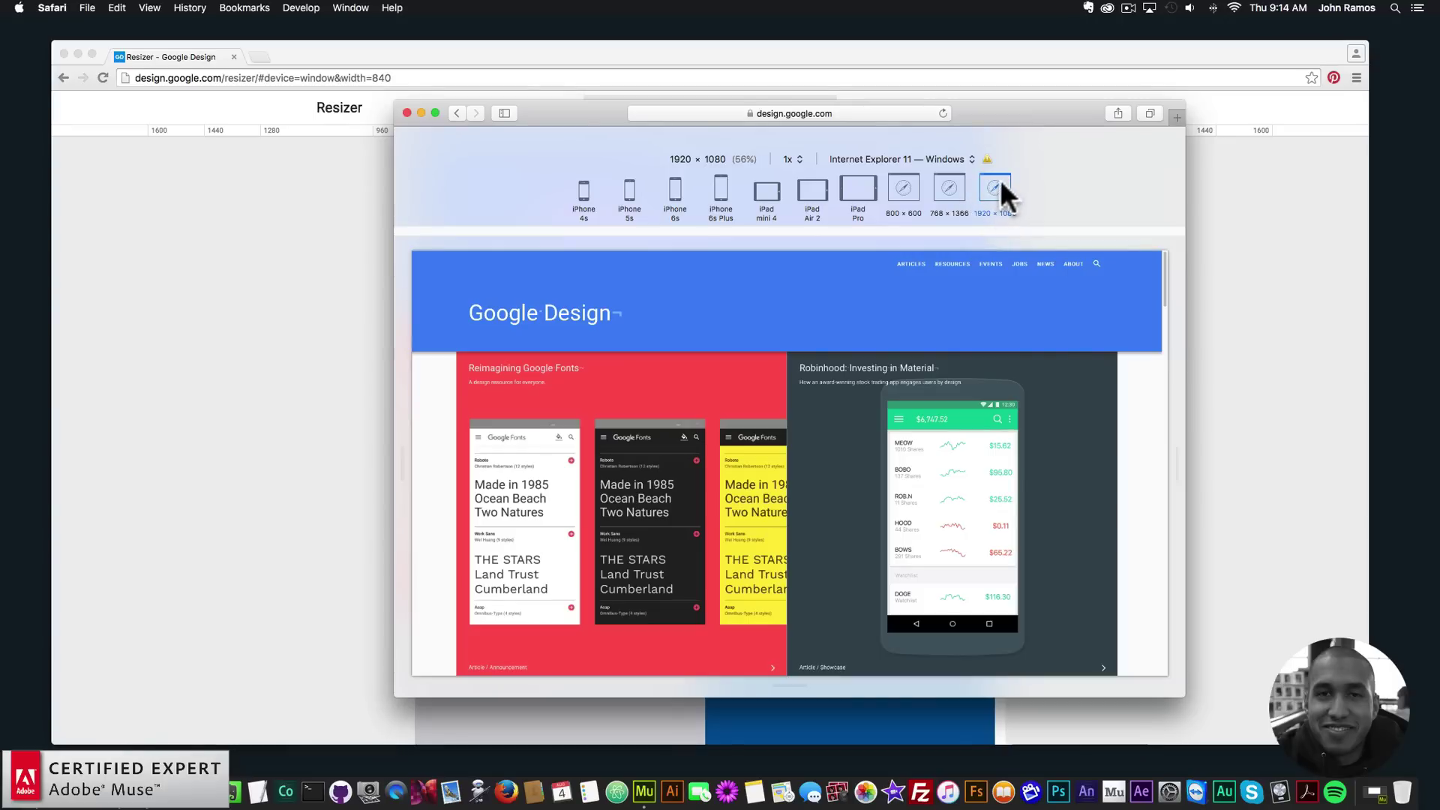
pyautogui.click(933, 155)
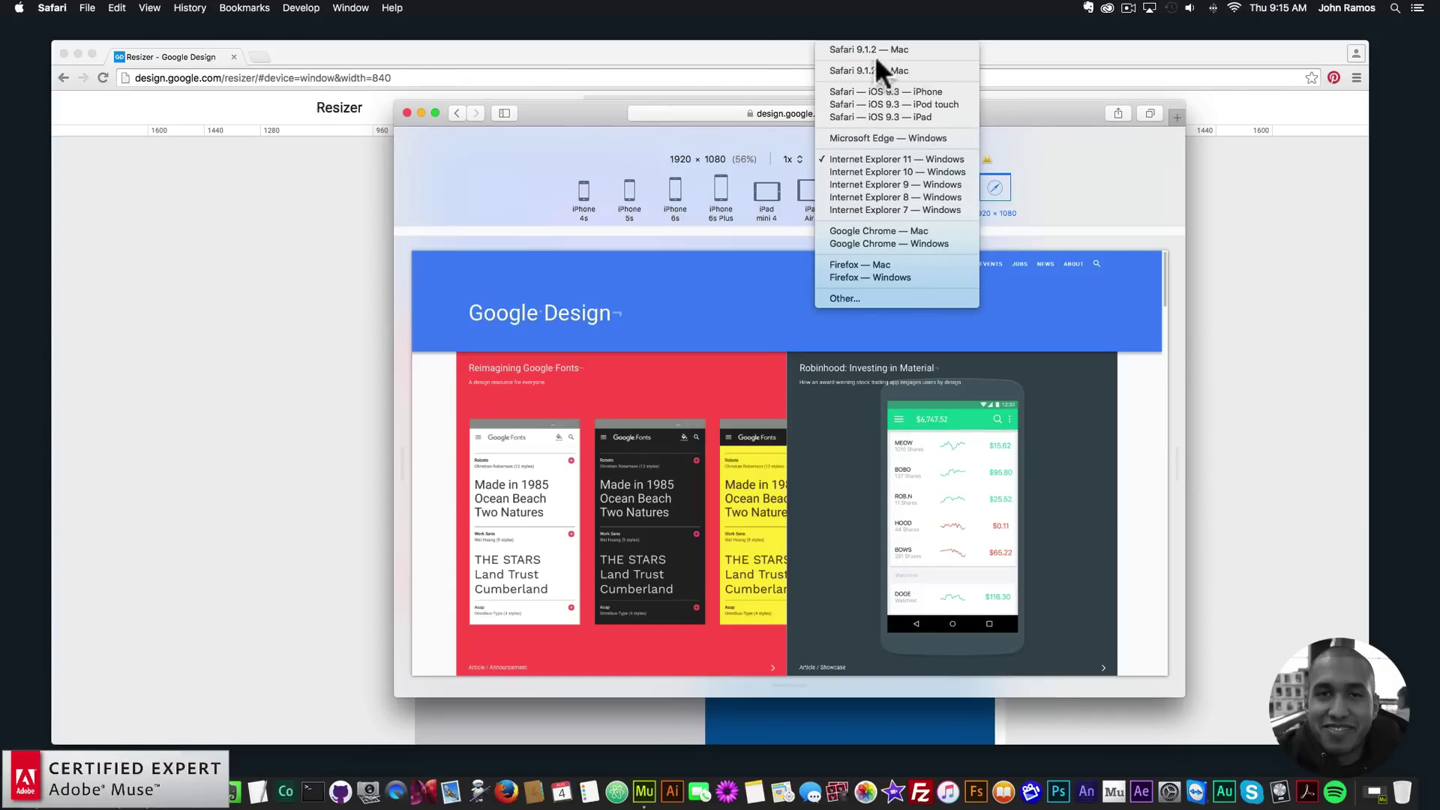
pyautogui.click(1008, 138)
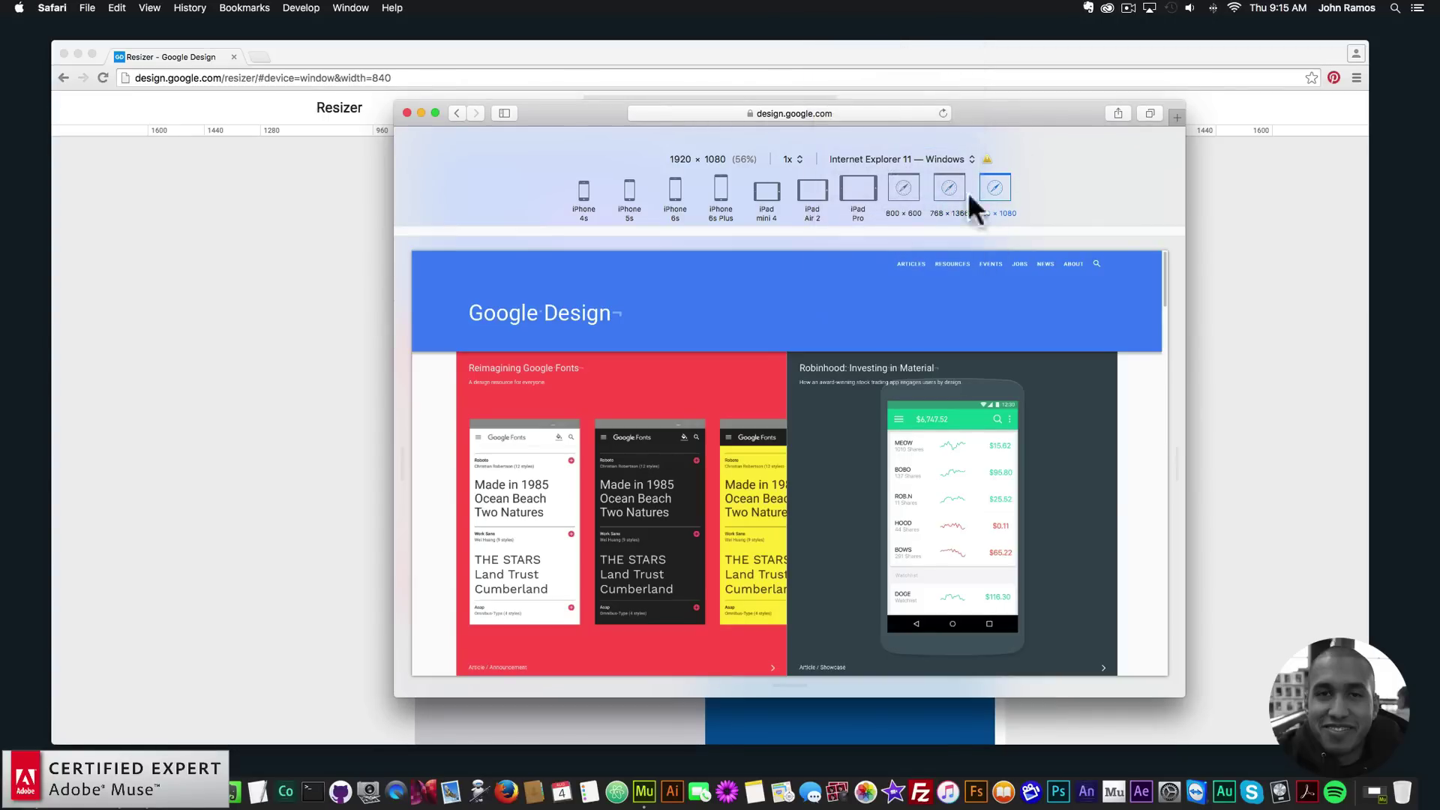
# Reposition the Safari window beside Resizer and check the browser user-agent options again.
pyautogui.moveTo(980, 105); pyautogui.dragTo(1087, 153)
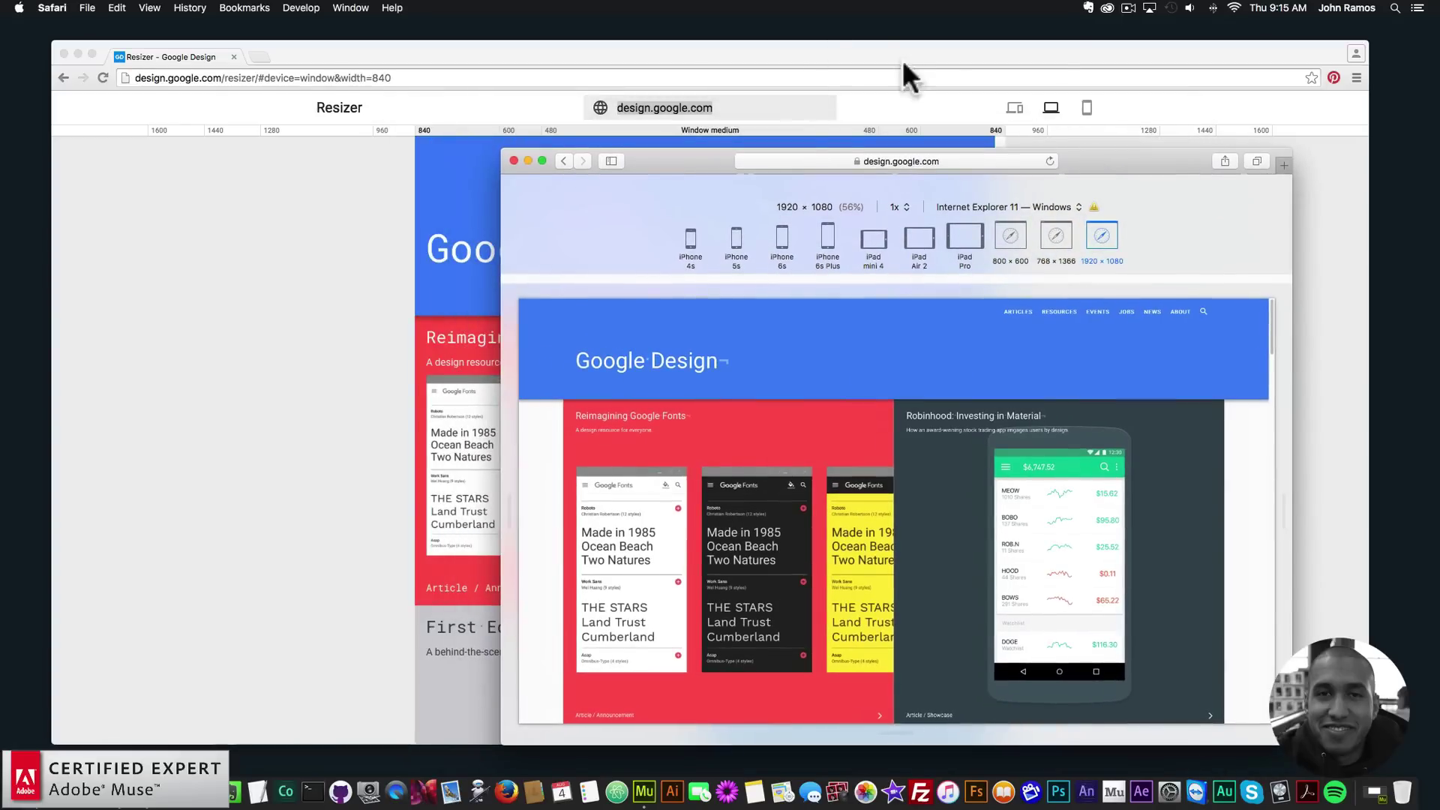
pyautogui.click(482, 41)
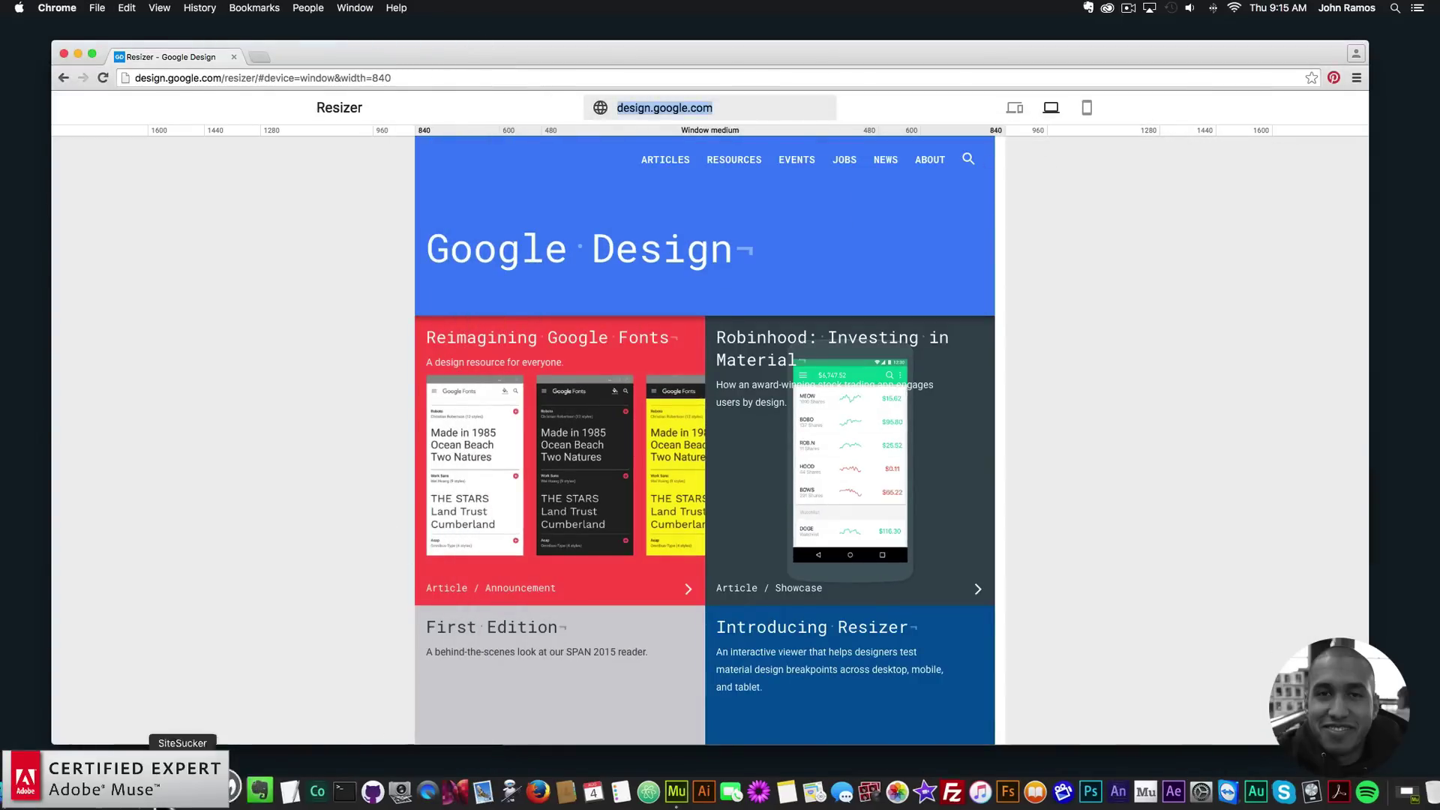
pyautogui.click(204, 787)
pyautogui.click(1035, 204)
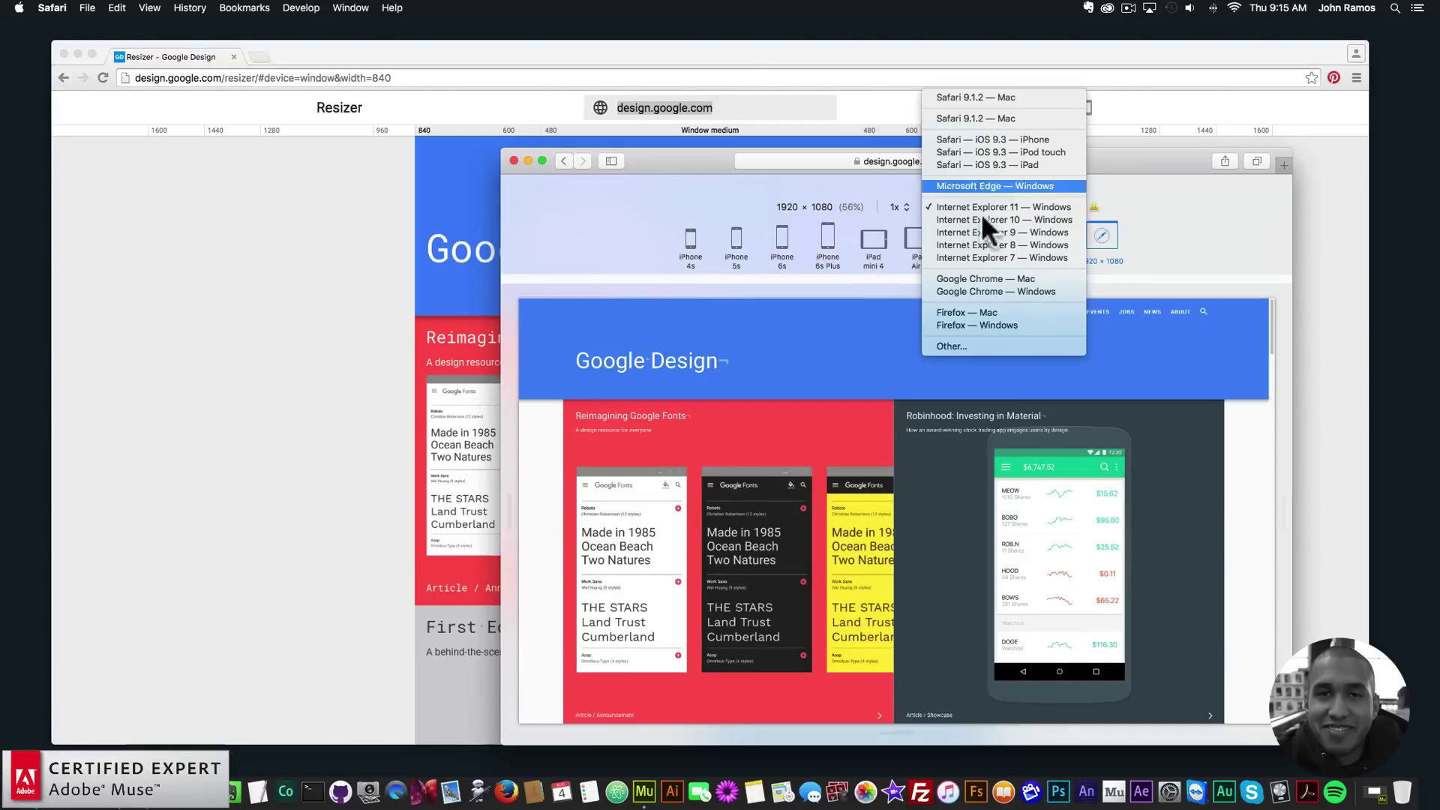
pyautogui.click(736, 214)
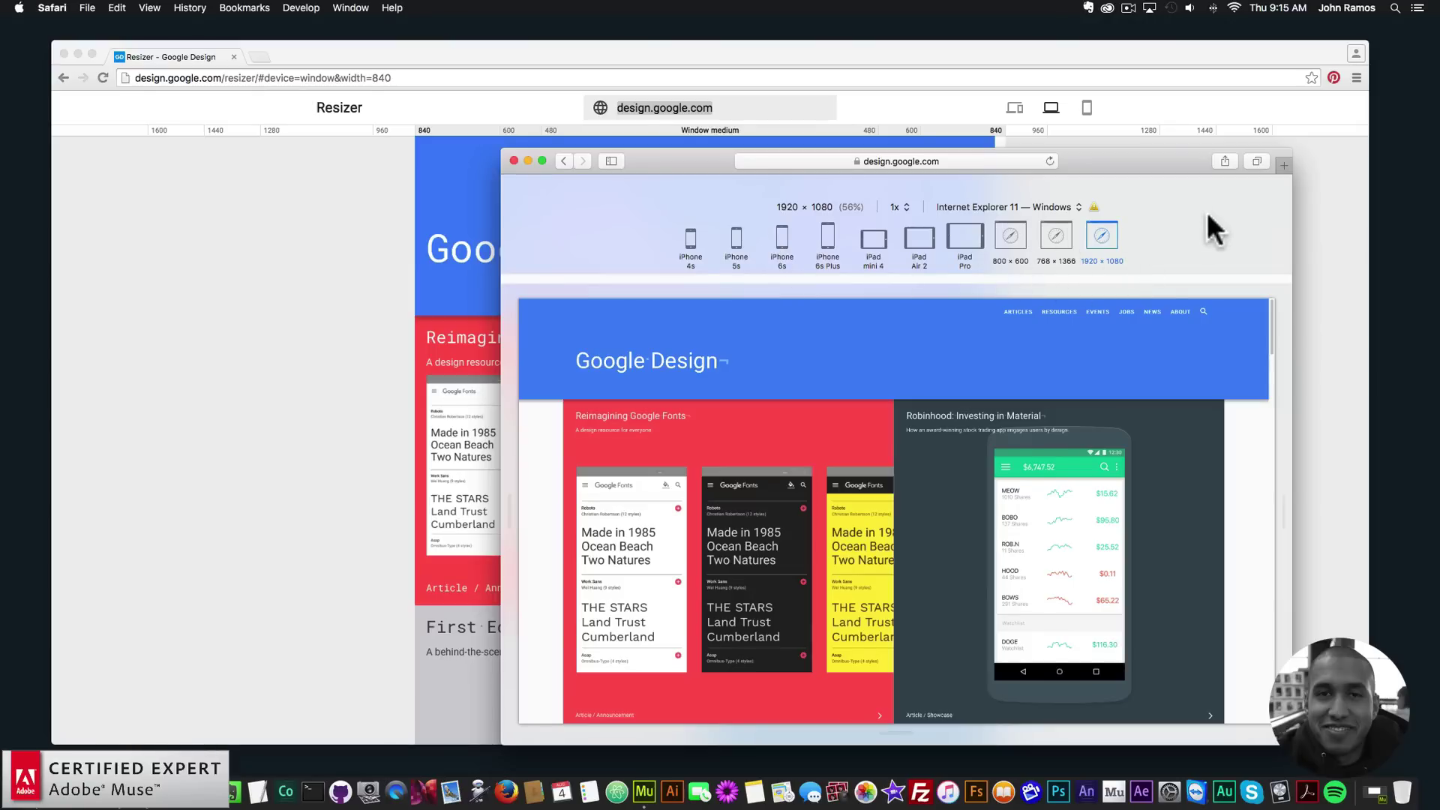
# Bring Chrome's 840 px Window medium Resizer preview in front of Safari.
pyautogui.click(984, 53)
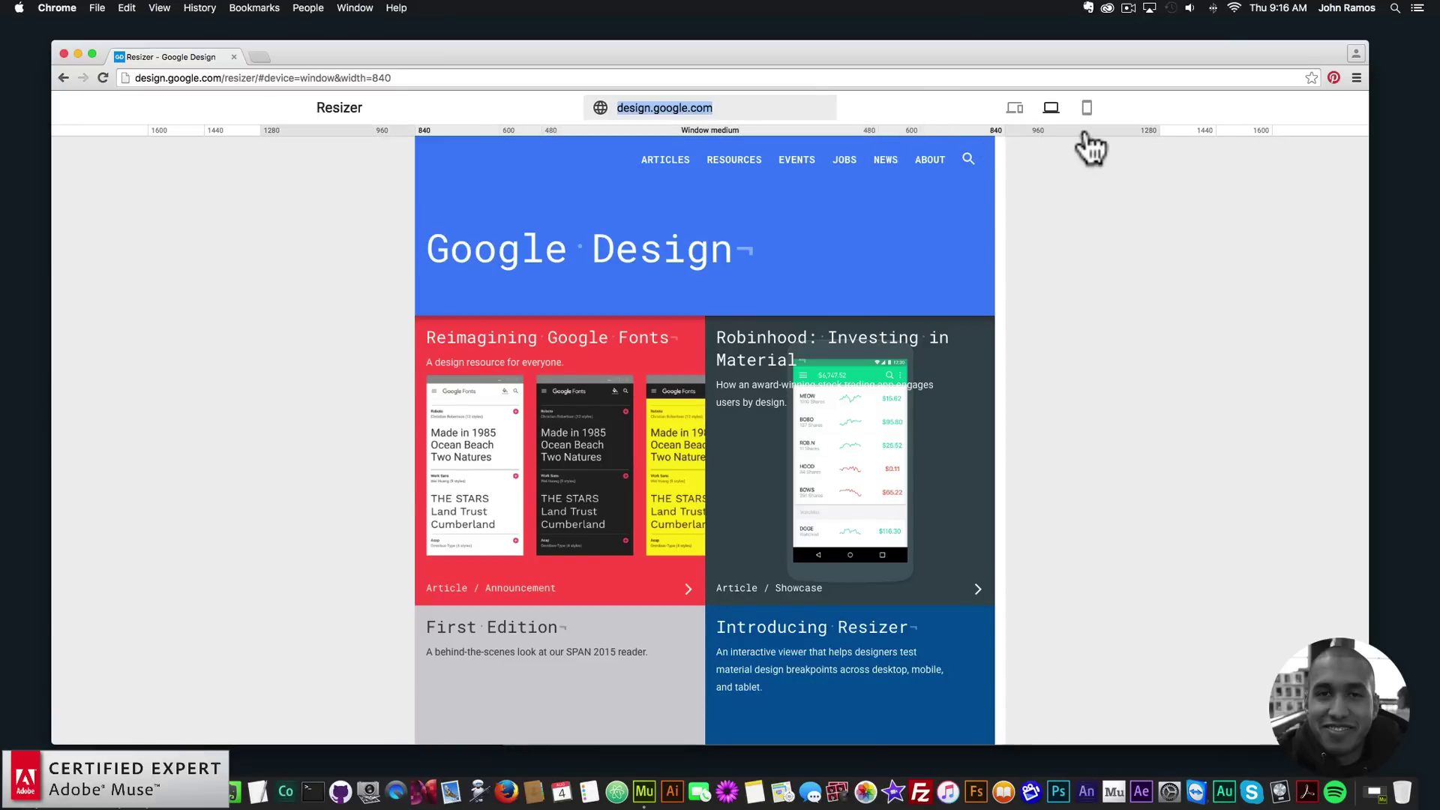
pyautogui.click(1086, 107)
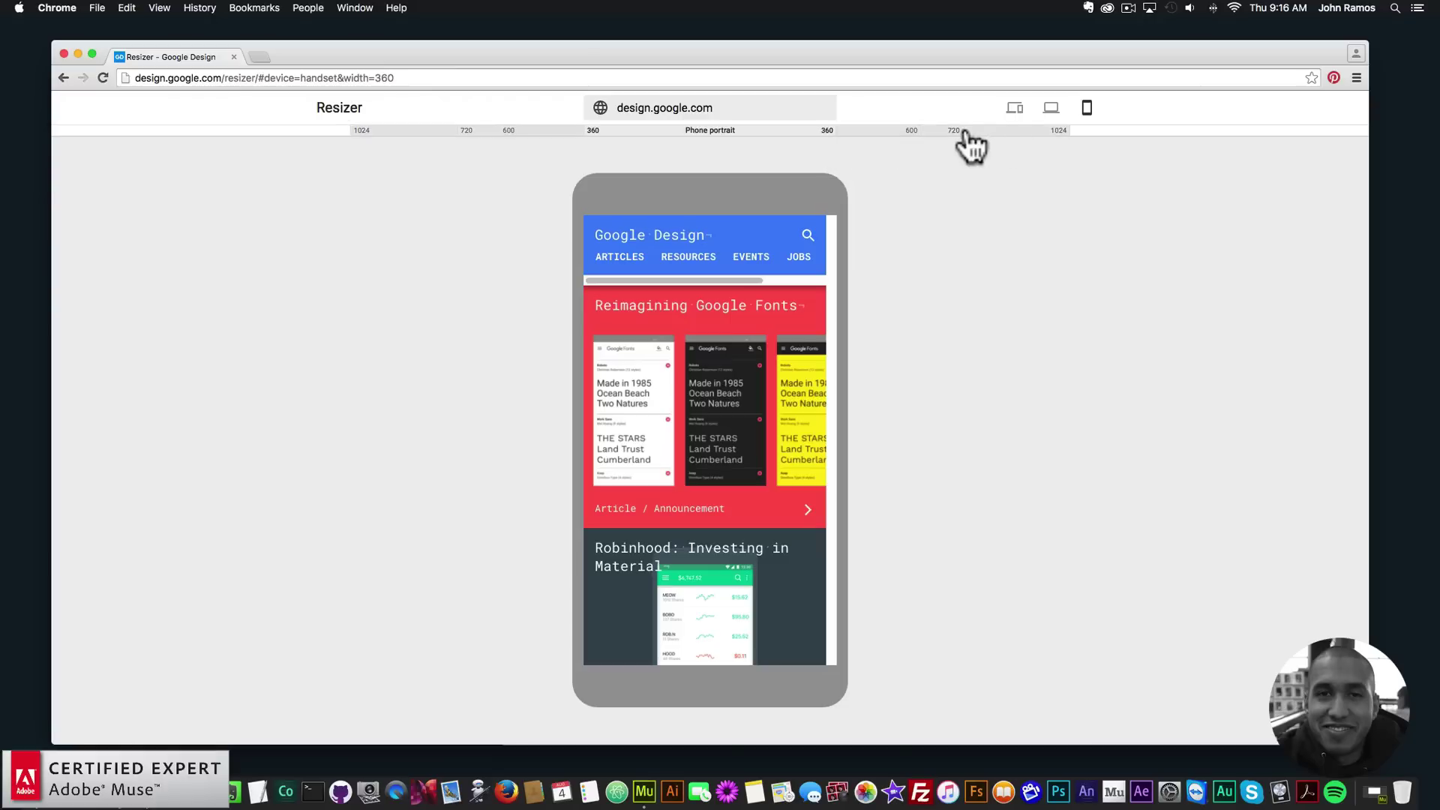
pyautogui.click(1051, 107)
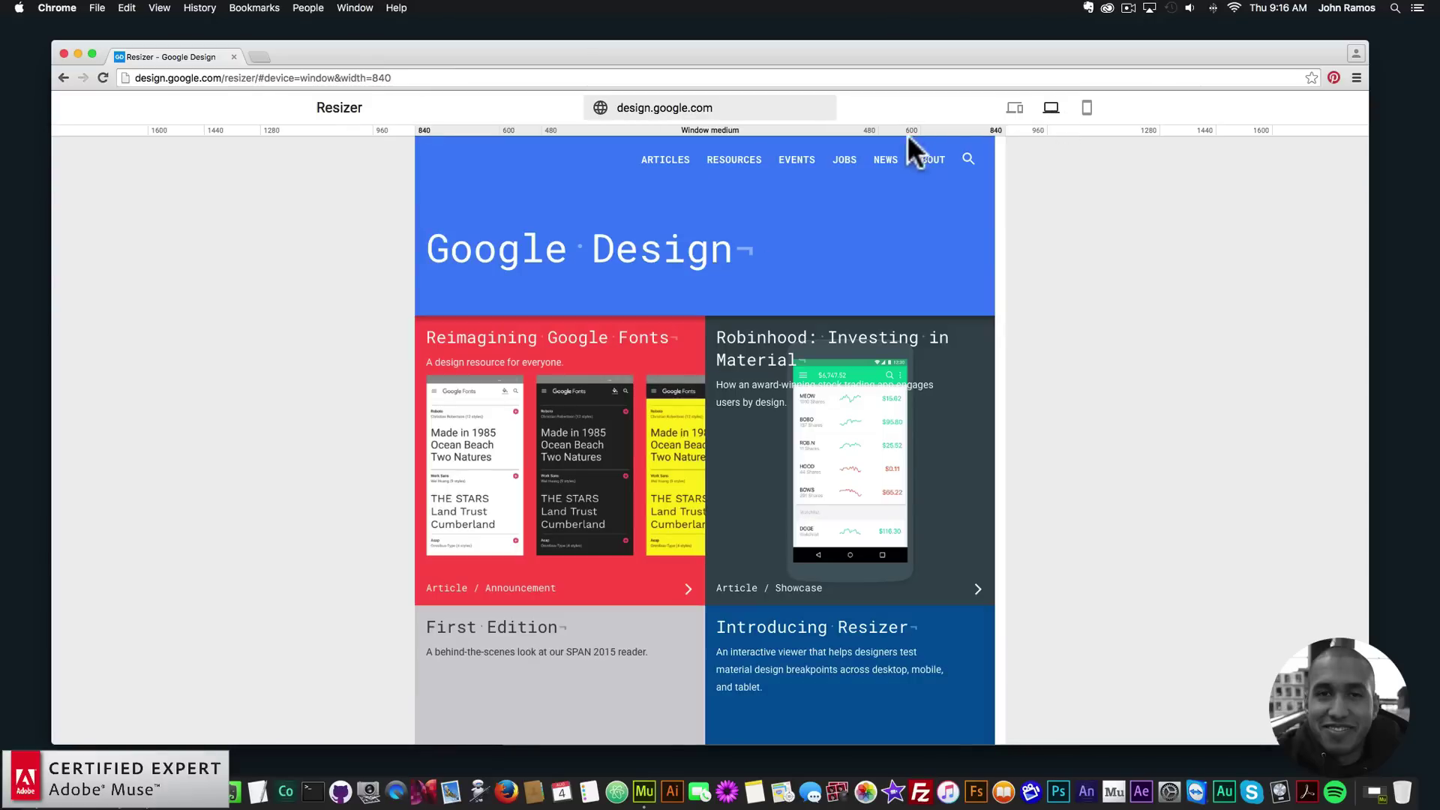